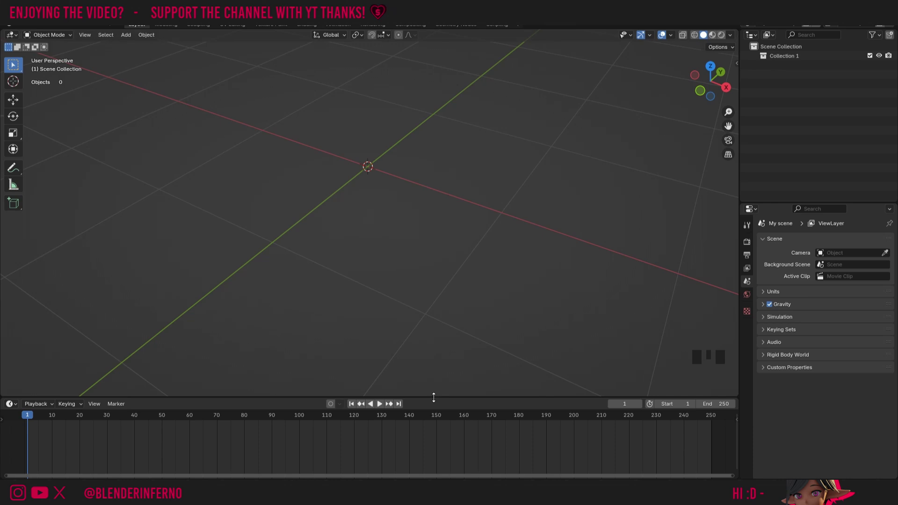
Enlarge the bottom timeline area slightly and switch it to the Shader Editor
left_click_drag(434, 397, 426, 334)
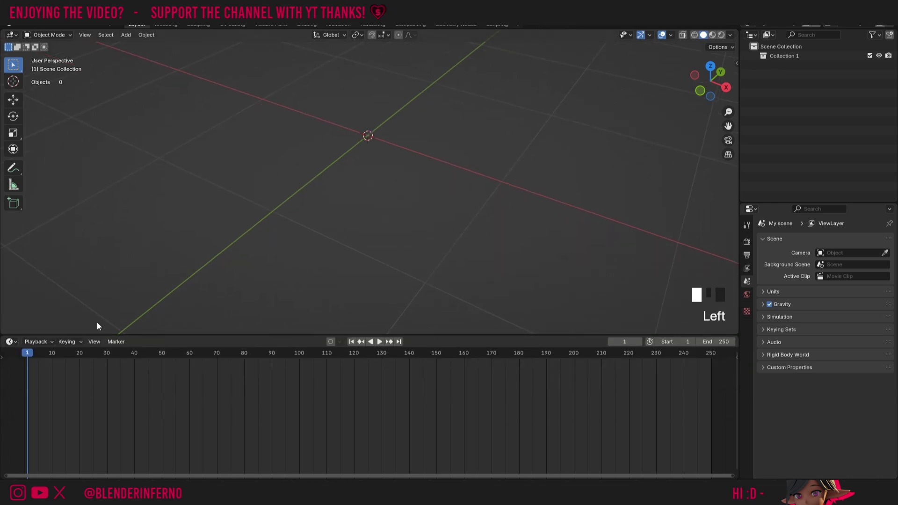
left_click(7, 342)
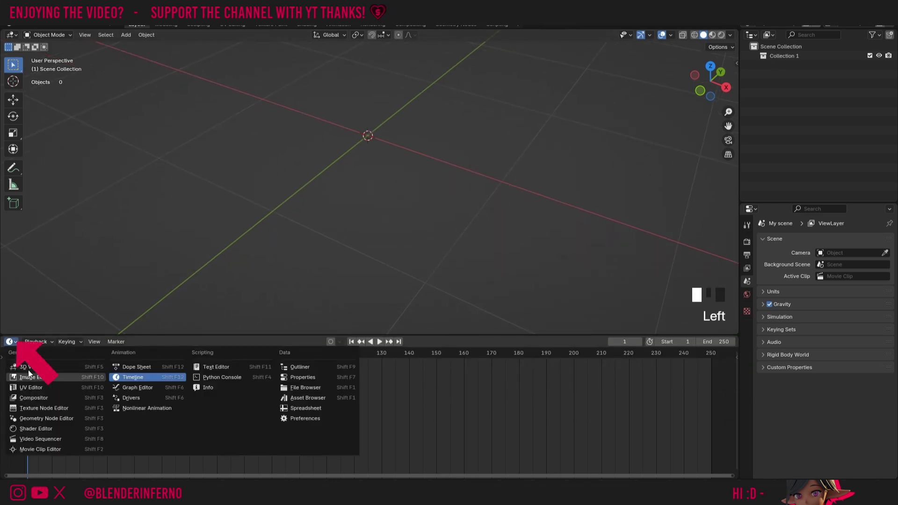
left_click(49, 428)
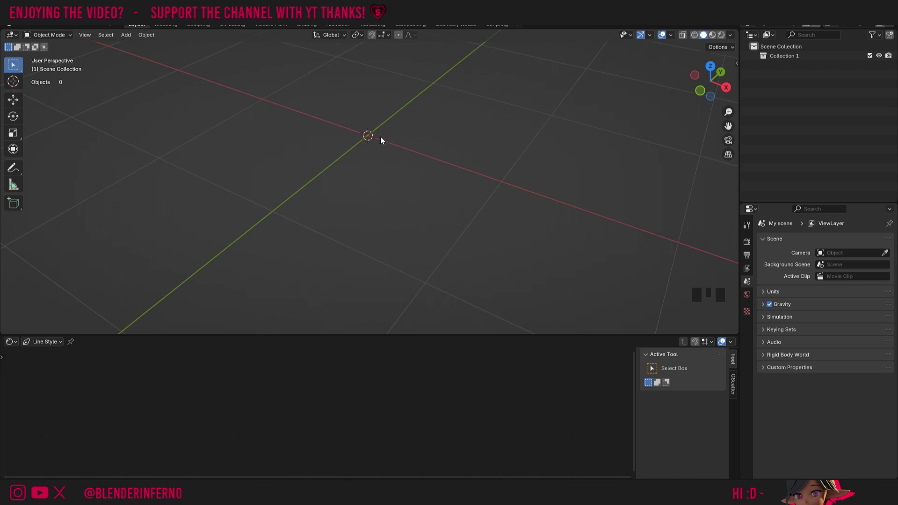
Add a UV sphere to the scene and apply Shade Smooth to it
key("shift+a")
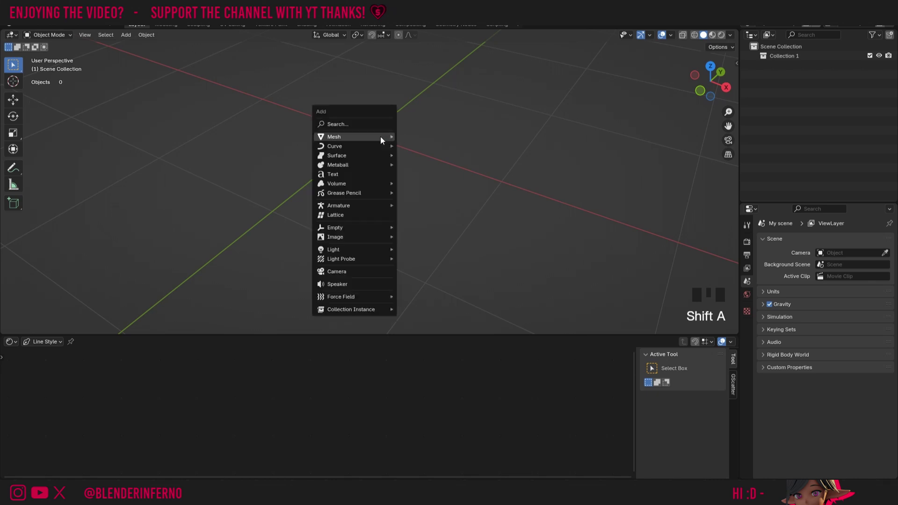
mouse_move(380, 137)
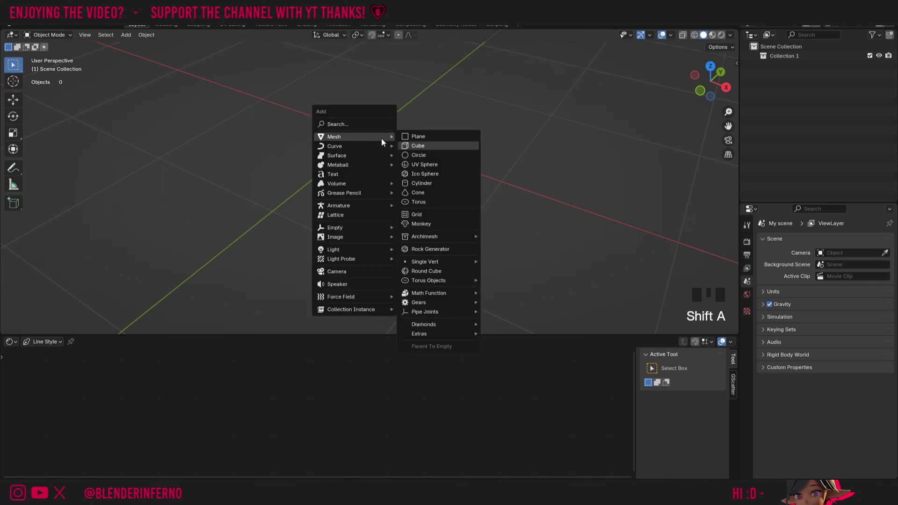
left_click(428, 164)
scroll(515, 150, "down", 3)
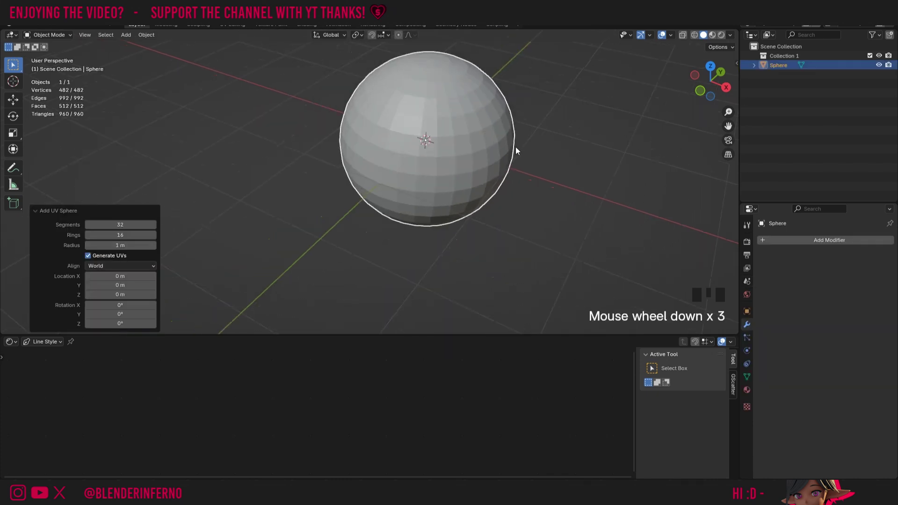
left_click(443, 135)
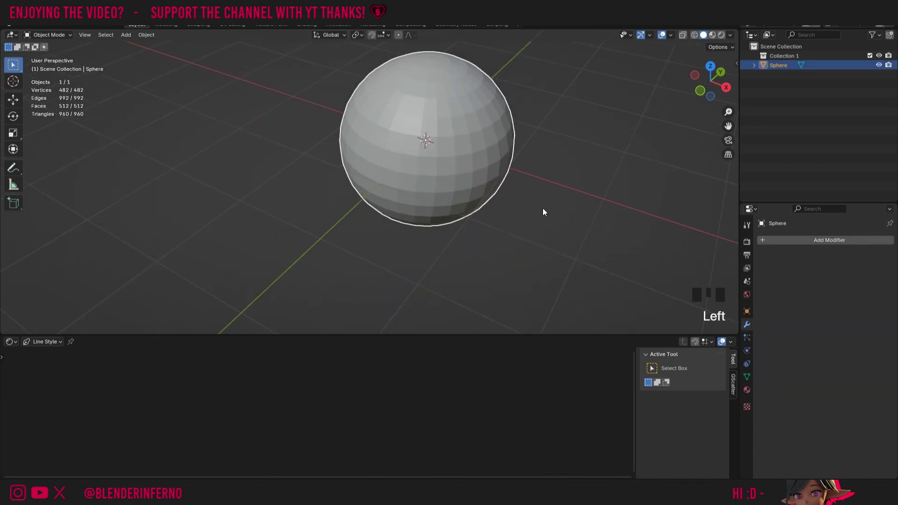
right_click(557, 148)
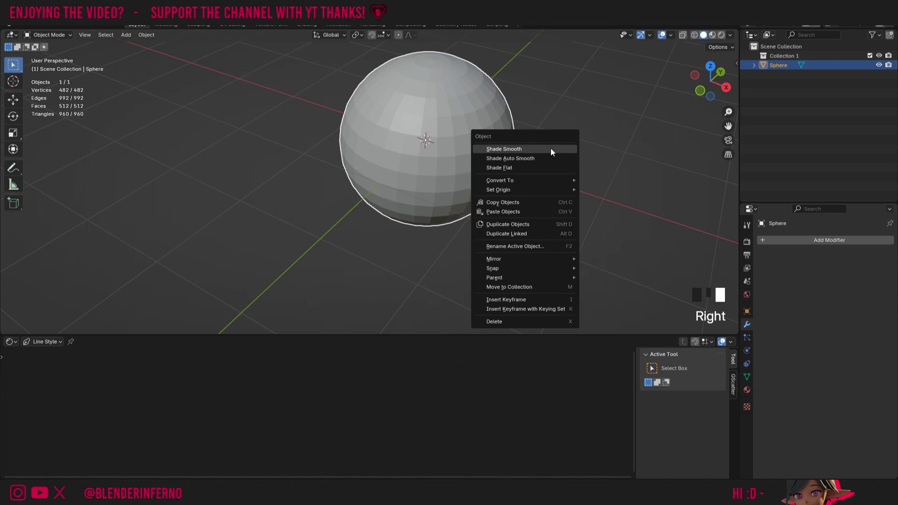
left_click(533, 147)
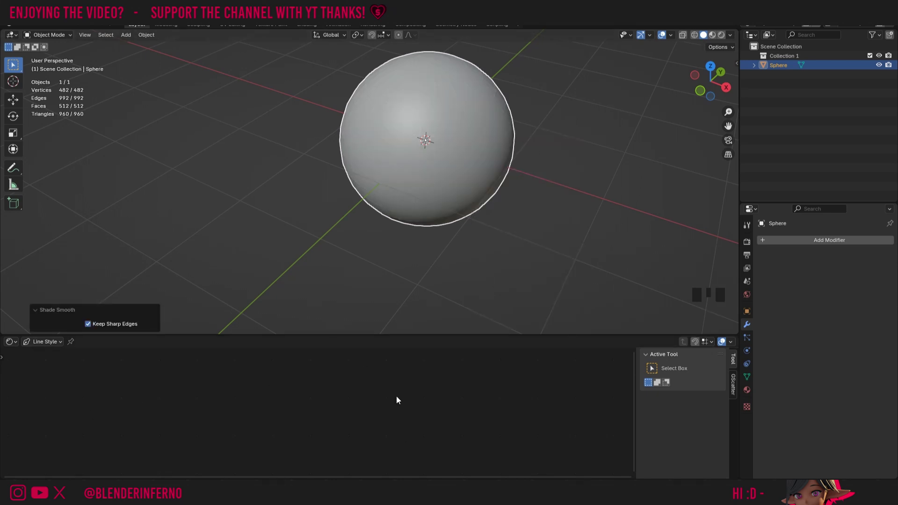
Create a new Object material with red Base Color and view it in Material Preview
left_click(52, 341)
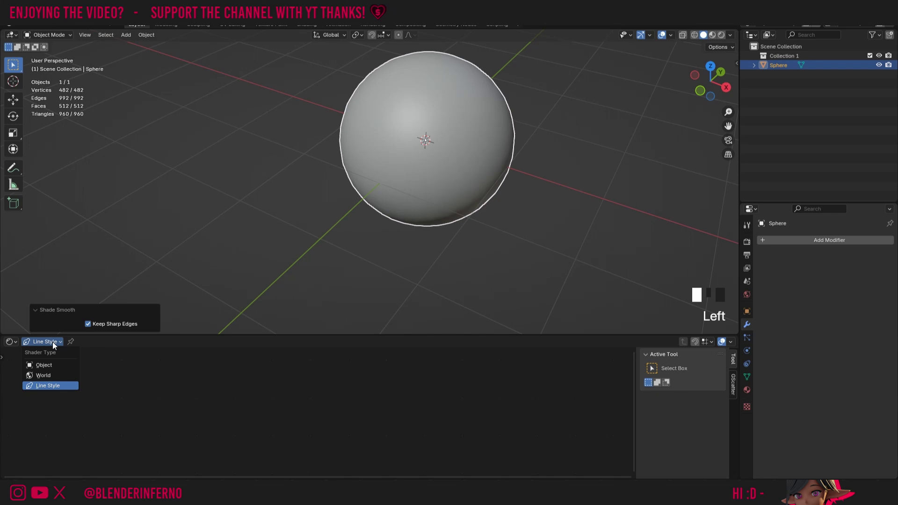
left_click(43, 365)
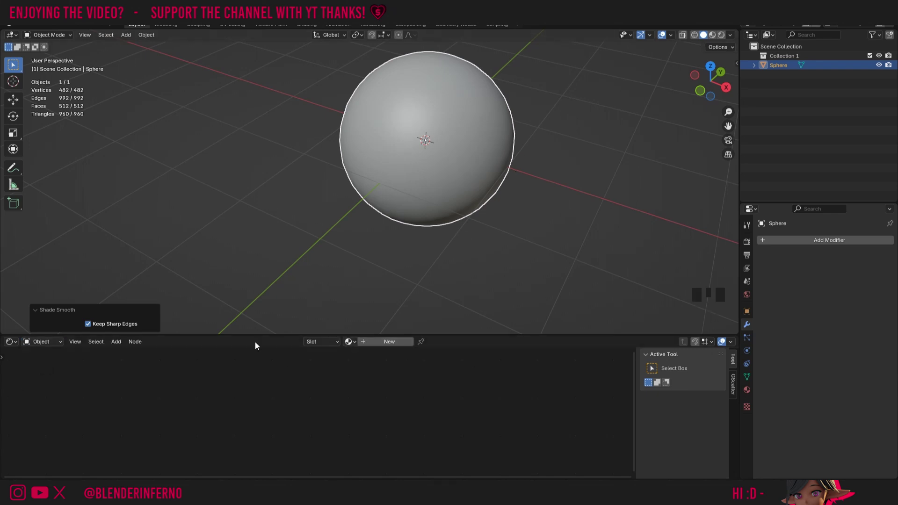
left_click(386, 341)
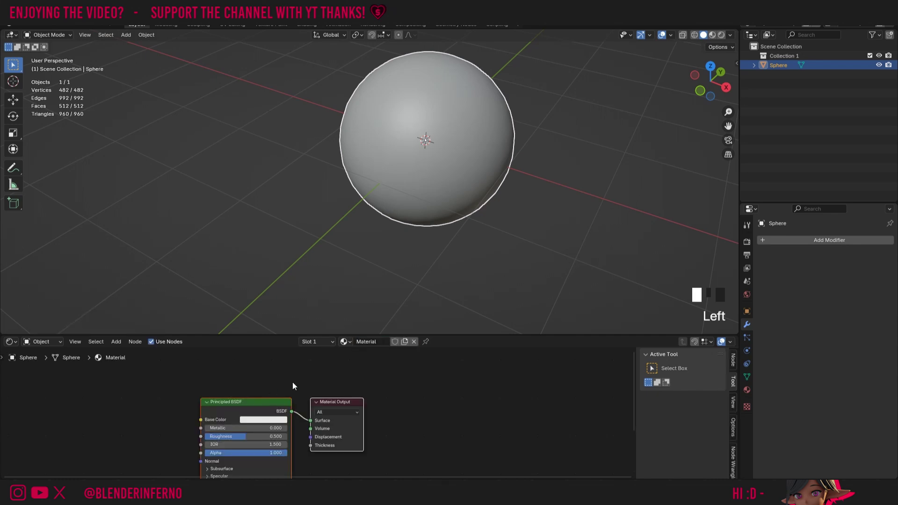
left_click(265, 420)
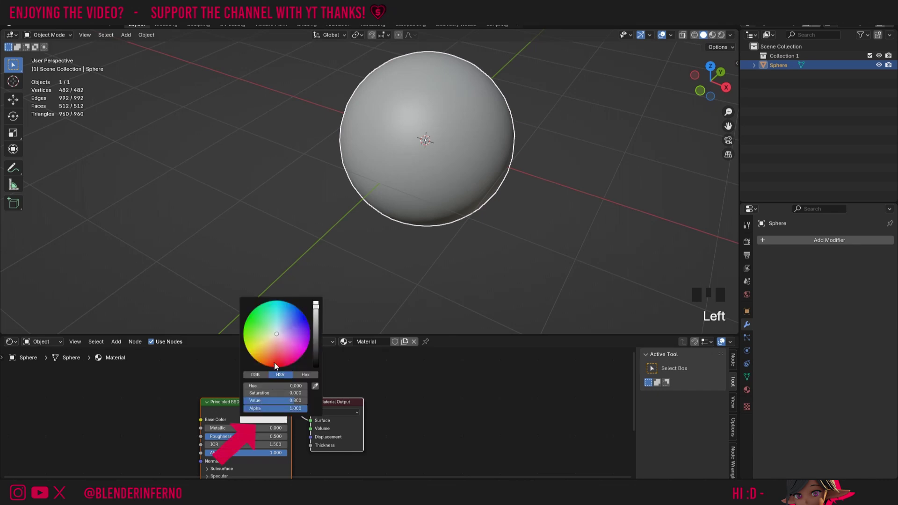
left_click(276, 356)
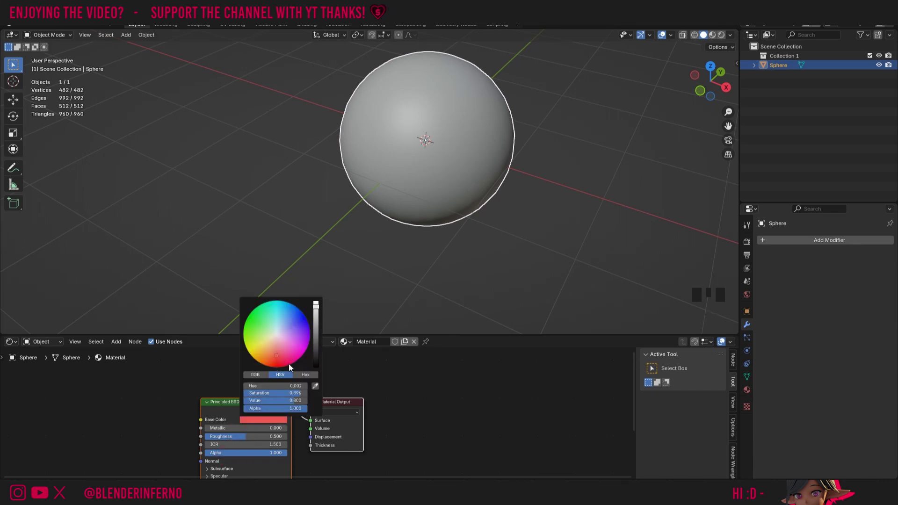
left_click(712, 35)
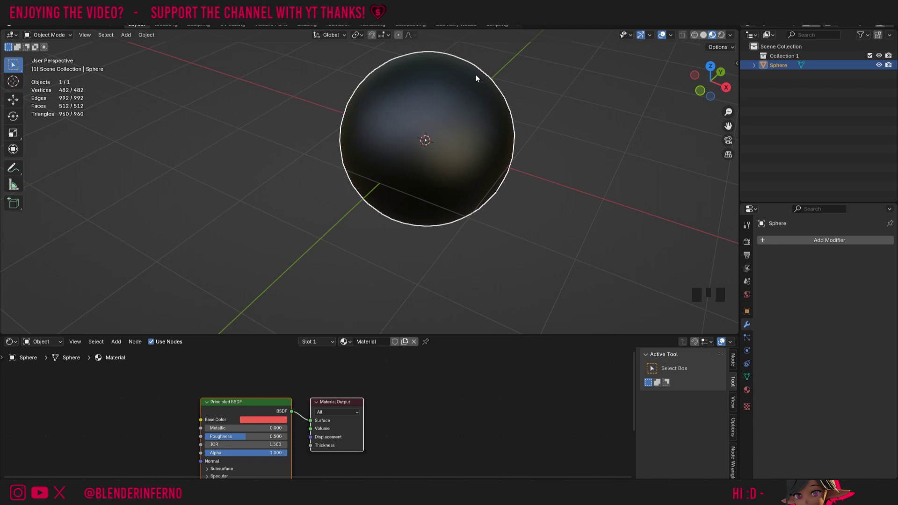
Switch the render engine to EEVEE and enable Raytracing with Max Roughness 1
left_click(747, 242)
left_click(845, 239)
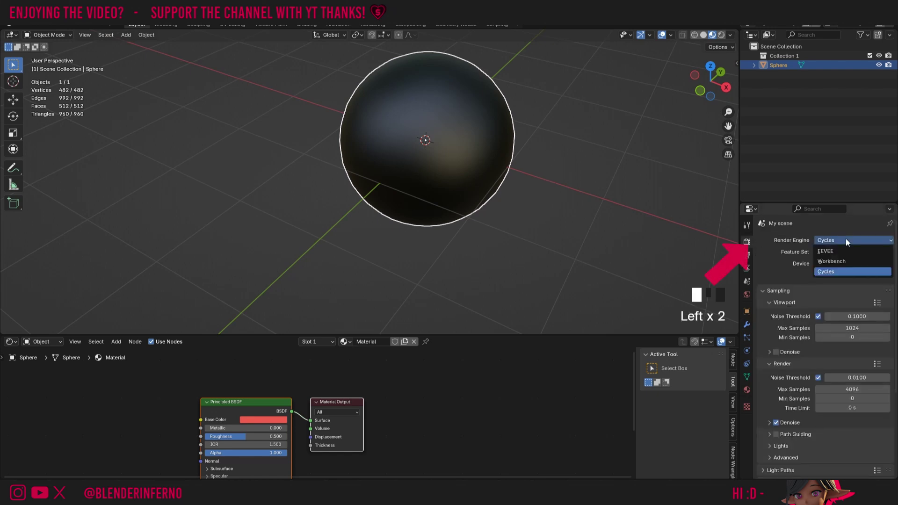
left_click(837, 251)
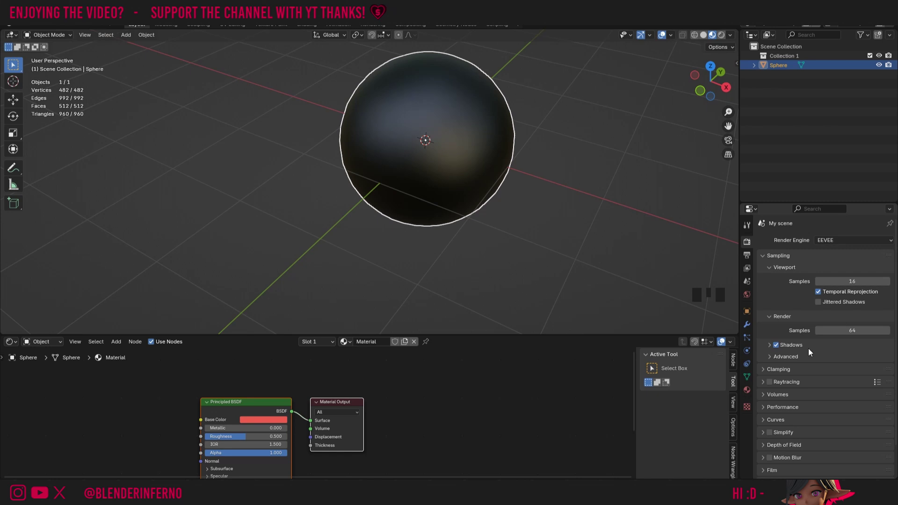
scroll(808, 349, "down", 2)
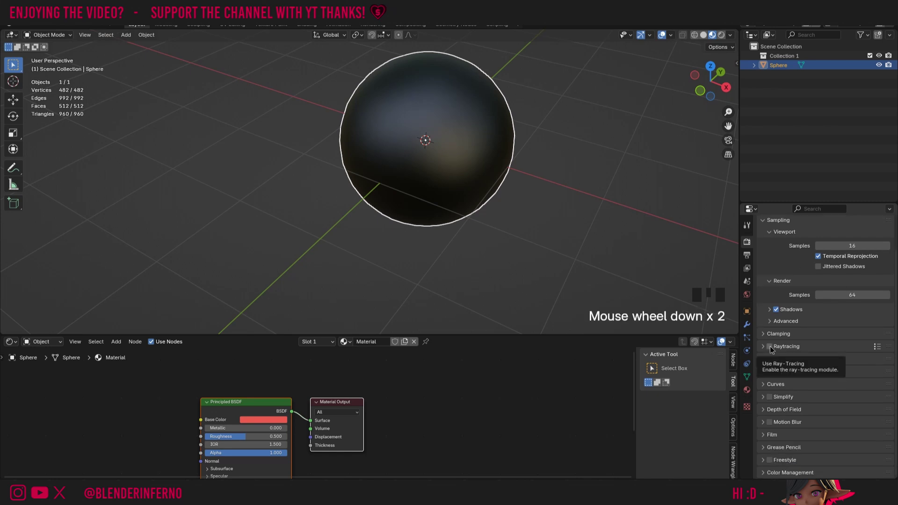
left_click(769, 346)
left_click(775, 352)
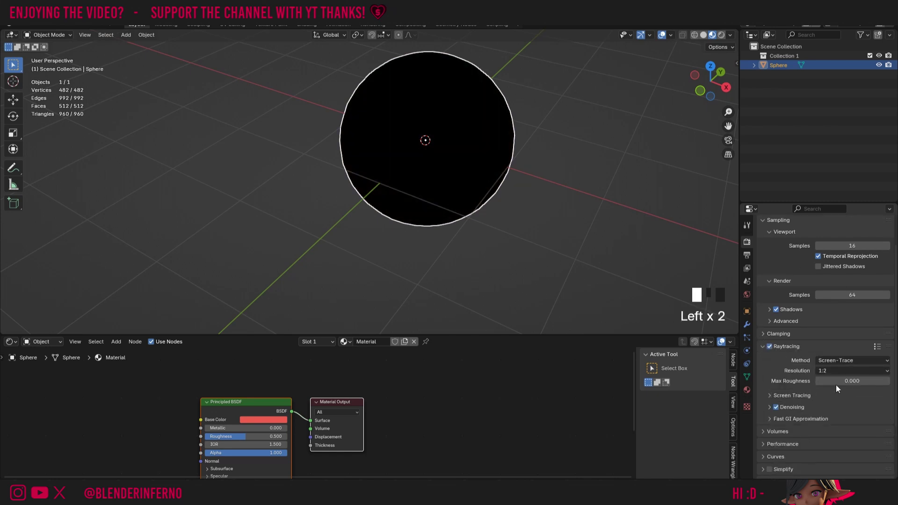
left_click(861, 380)
type("1")
key("Return")
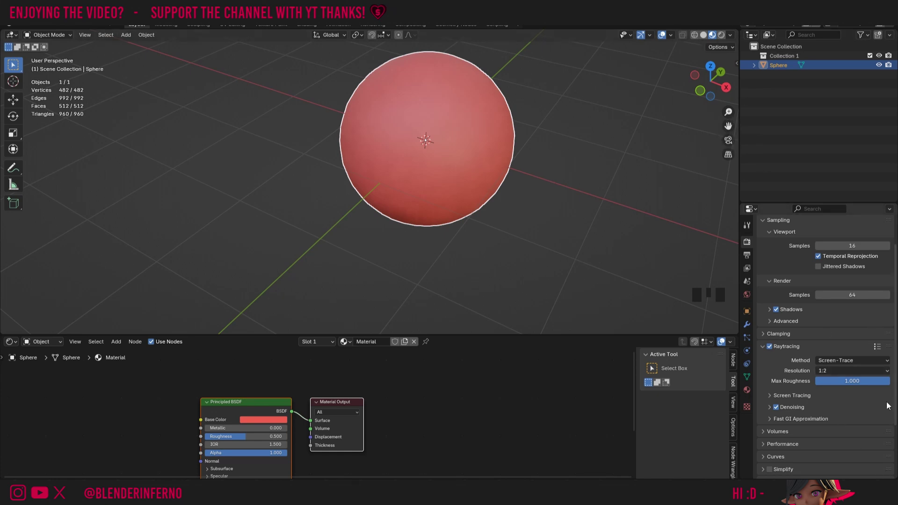
Set the render engine back to Cycles
scroll(868, 400, "up", 5)
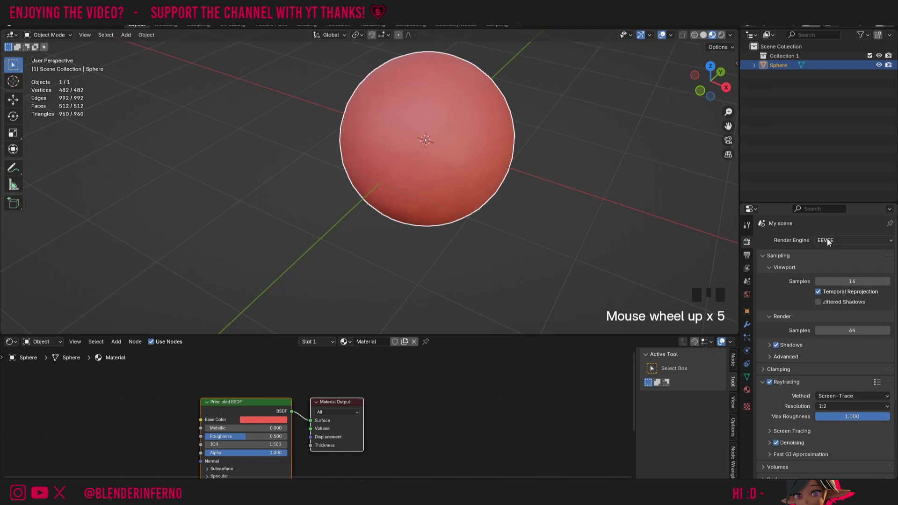
left_click(826, 240)
left_click(830, 239)
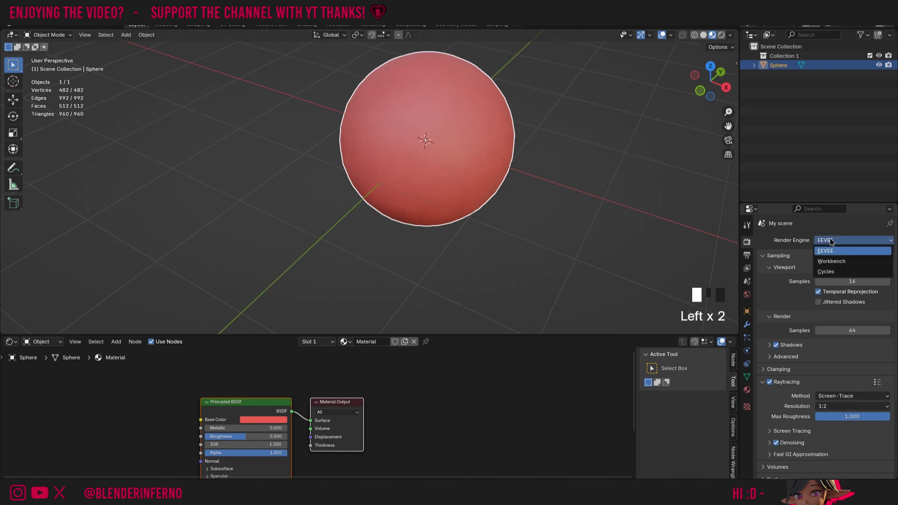
left_click(830, 271)
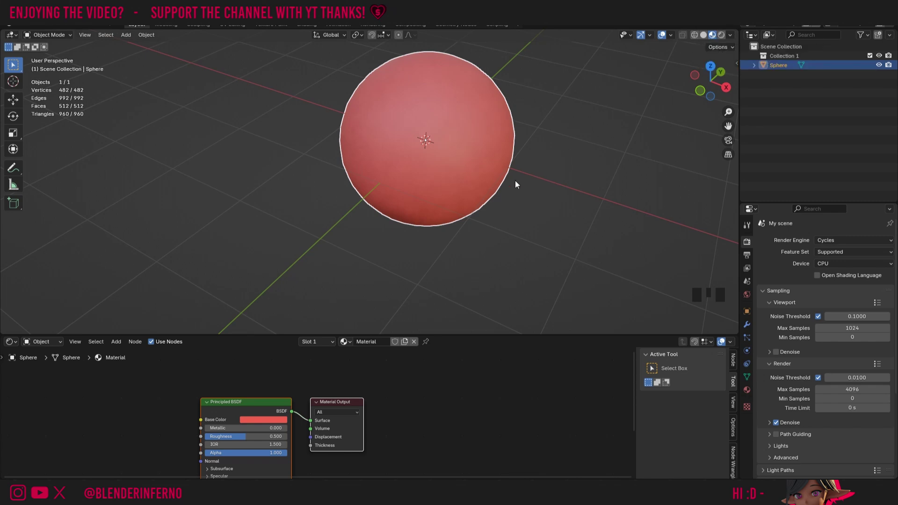
Delete the Principled BSDF node, keeping only the Material Output node in the tree
middle_click_drag(285, 386, 386, 362)
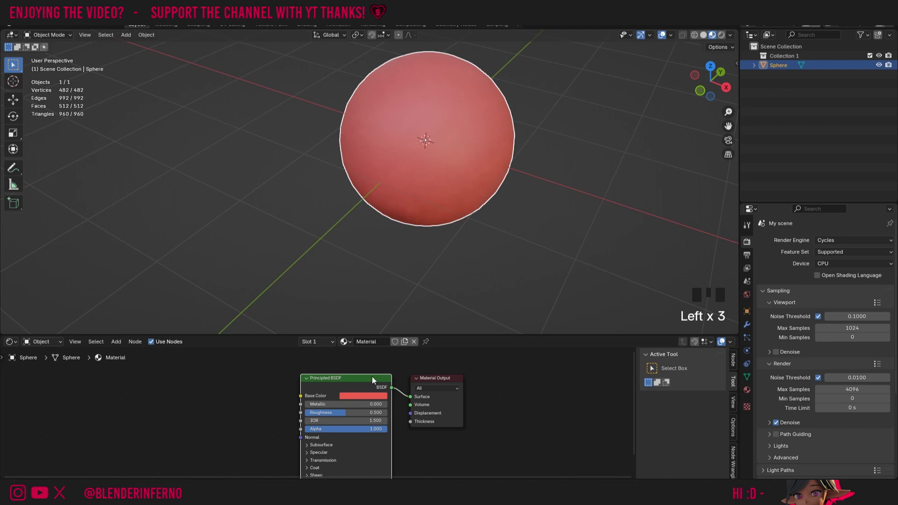
left_click_drag(377, 386, 360, 381)
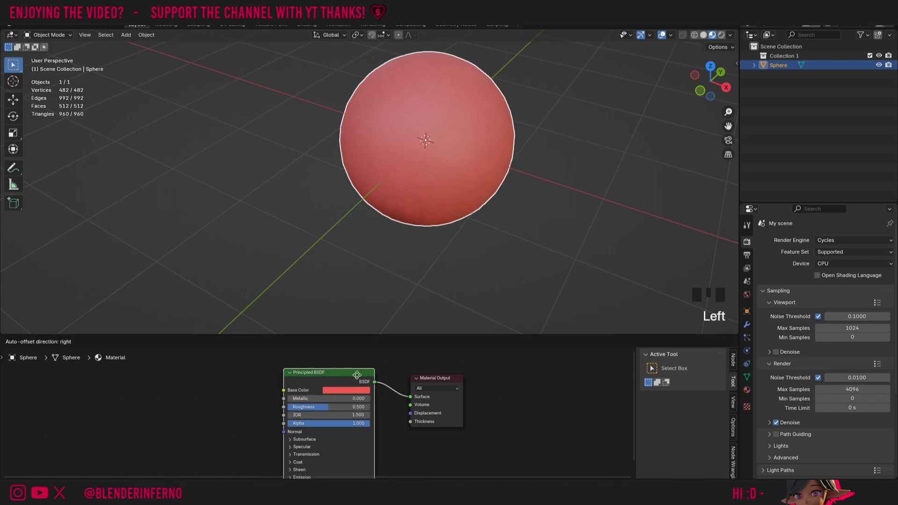
key("x")
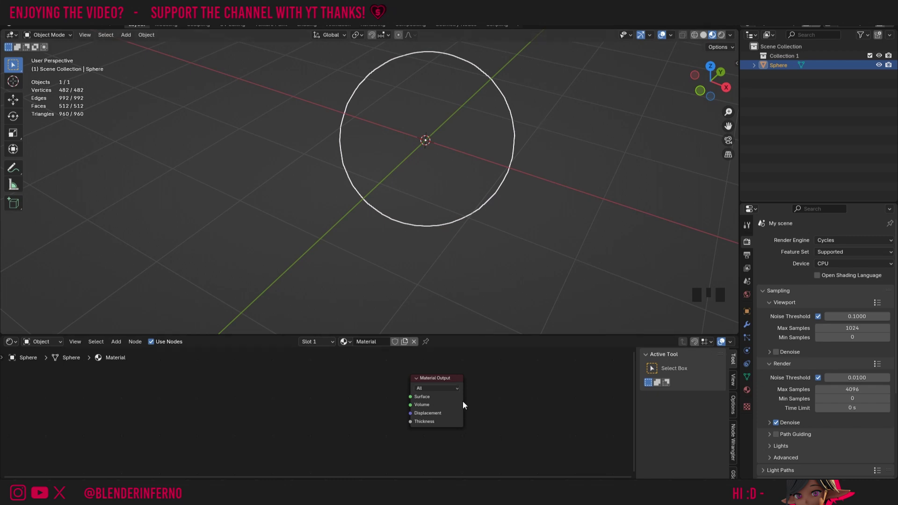
left_click_drag(472, 383, 489, 377)
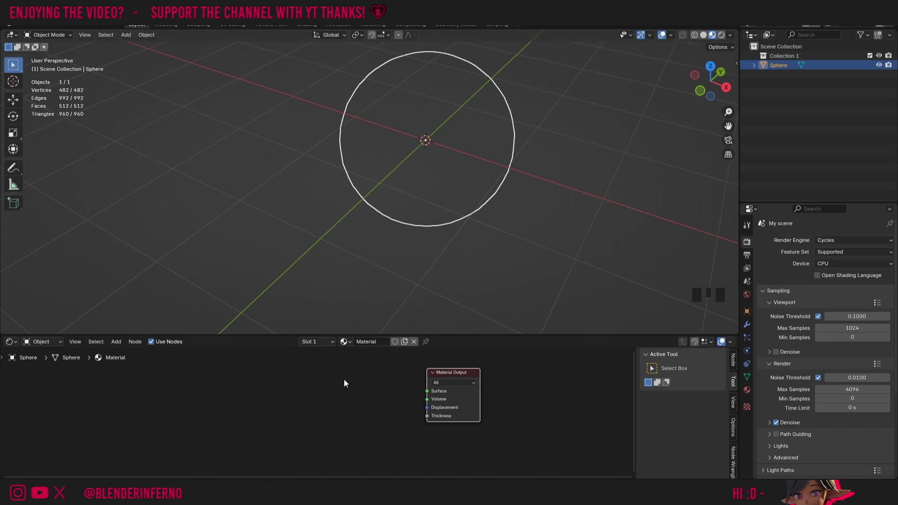
Add a Diffuse BSDF node and connect its BSDF output to the Material Output Surface
key("shift+a")
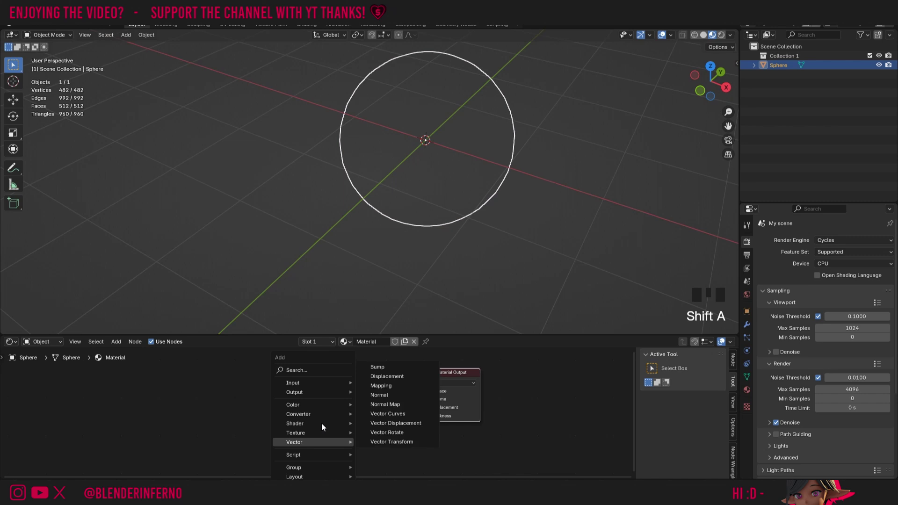
mouse_move(313, 423)
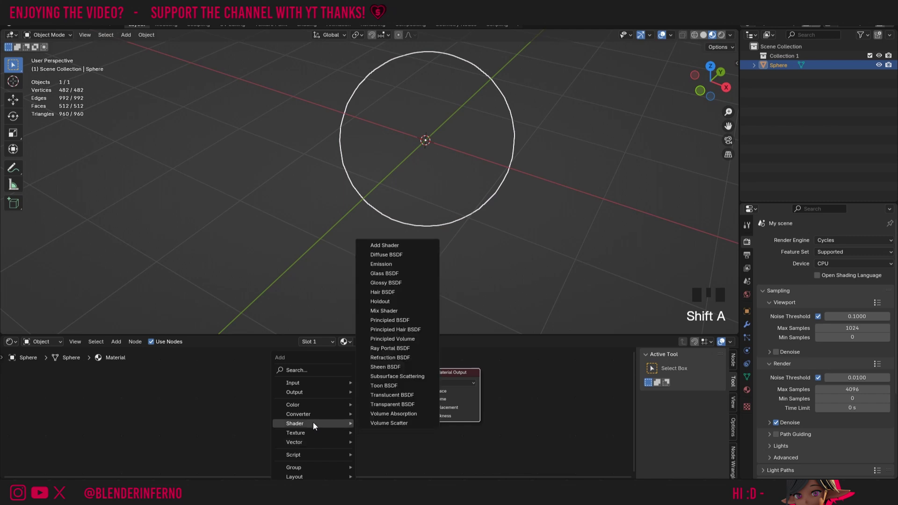
left_click(399, 255)
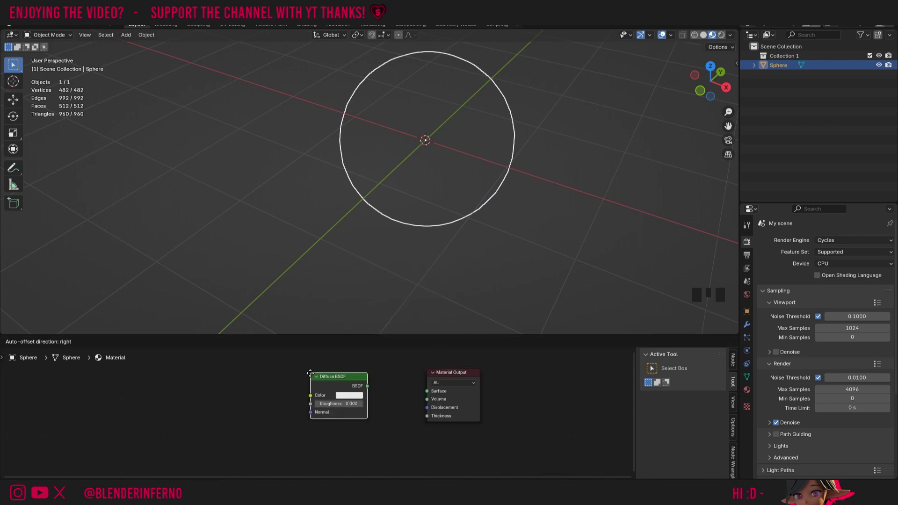
left_click(360, 397)
left_click_drag(361, 395, 426, 392)
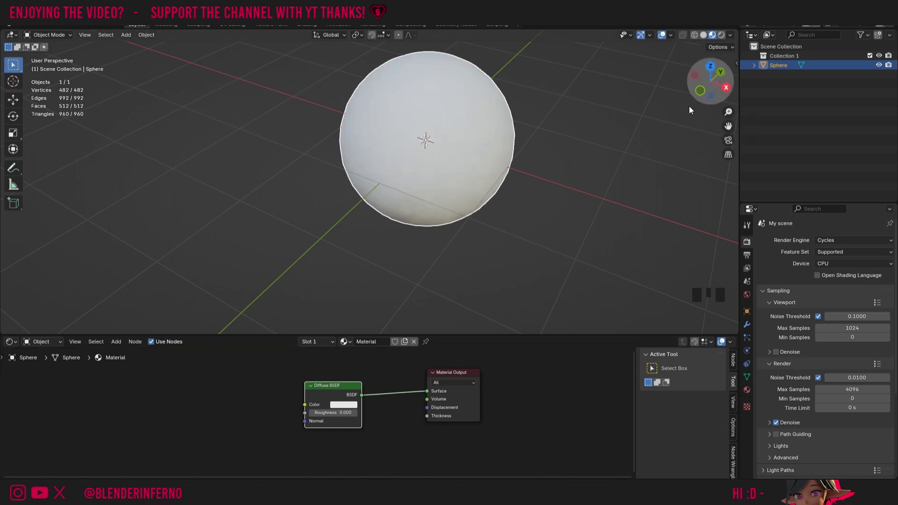
Zoom into the node editor and nudge the Diffuse BSDF node up and right
scroll(384, 411, "up", 5)
left_click_drag(363, 388, 380, 383)
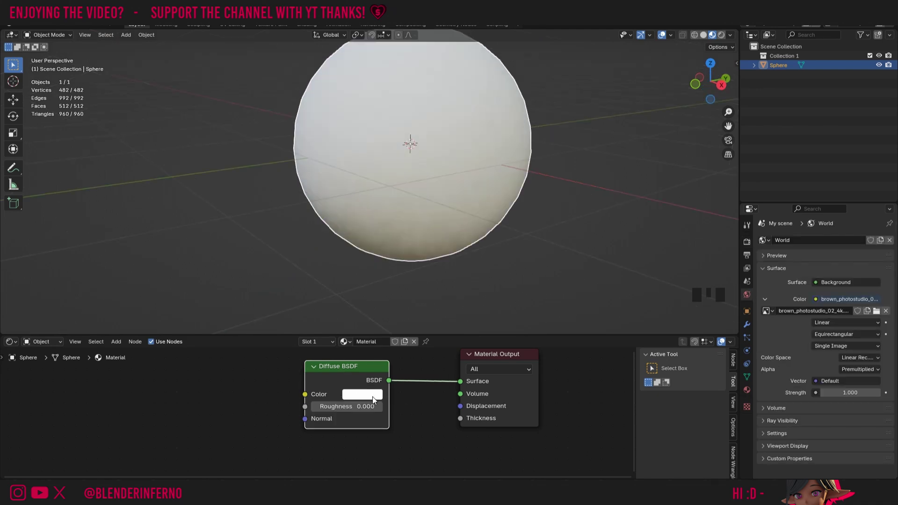
Set the Diffuse BSDF Color to red on the colour wheel
left_click(373, 396)
left_click(402, 306)
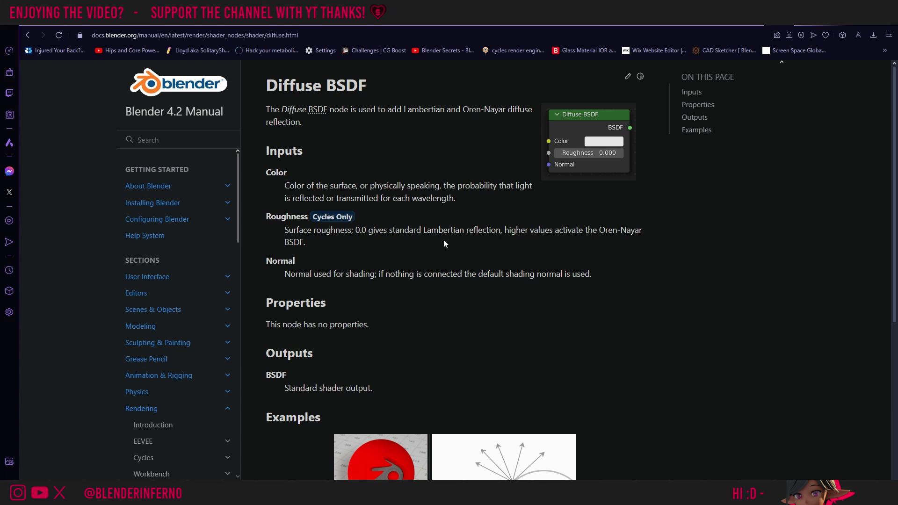
Scroll the manual's Diffuse BSDF page down to Examples and back, then return to Blender
scroll(426, 274, "down", 6)
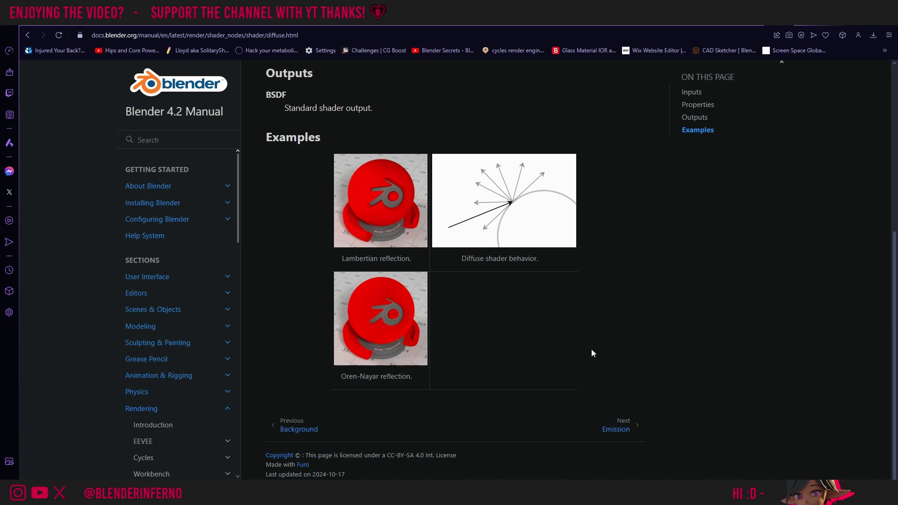
scroll(619, 311, "up", 6)
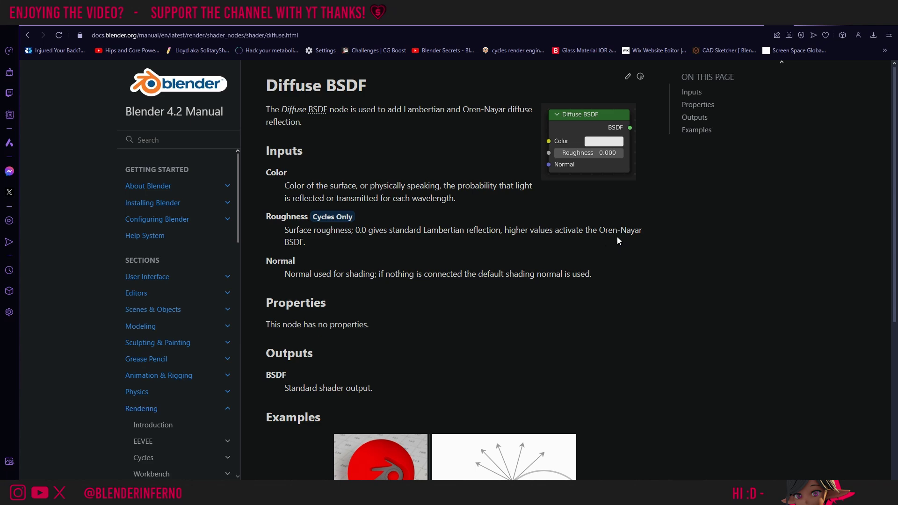
key("alt+Tab")
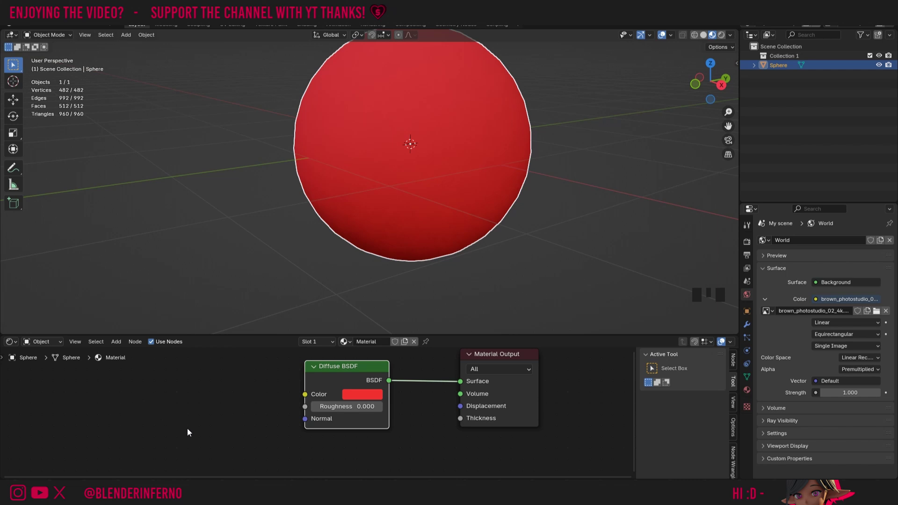
Add a Brick Texture node on the left side of the node tree
key("shift+a")
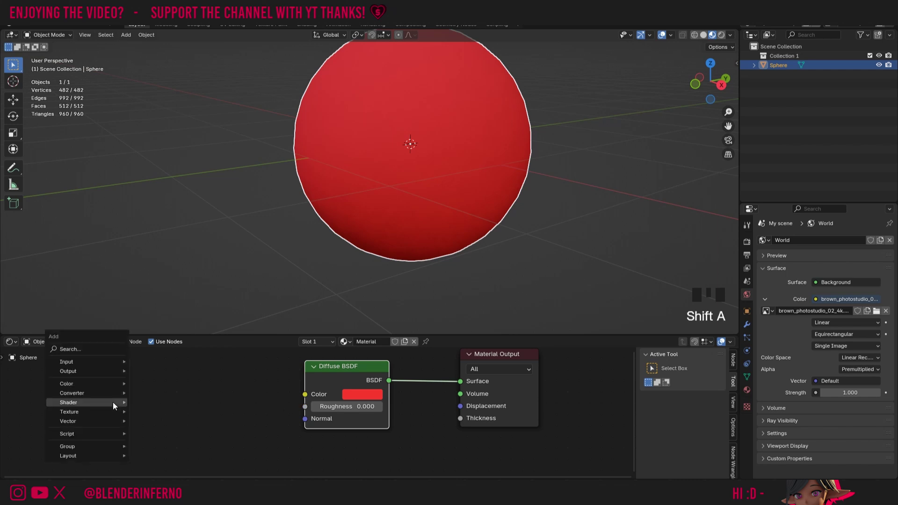
mouse_move(116, 413)
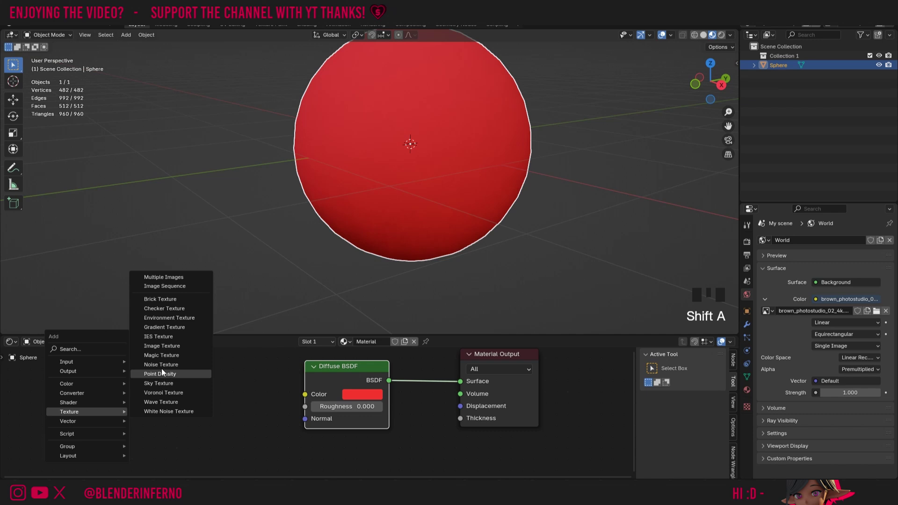
left_click(164, 301)
left_click(197, 402)
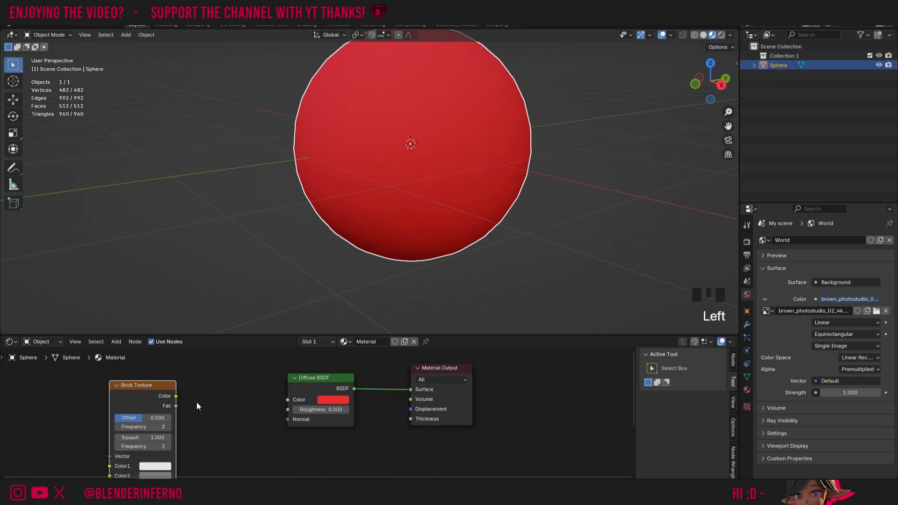
Add a Bump node and position it between the Brick Texture and Diffuse BSDF
key("shift+a")
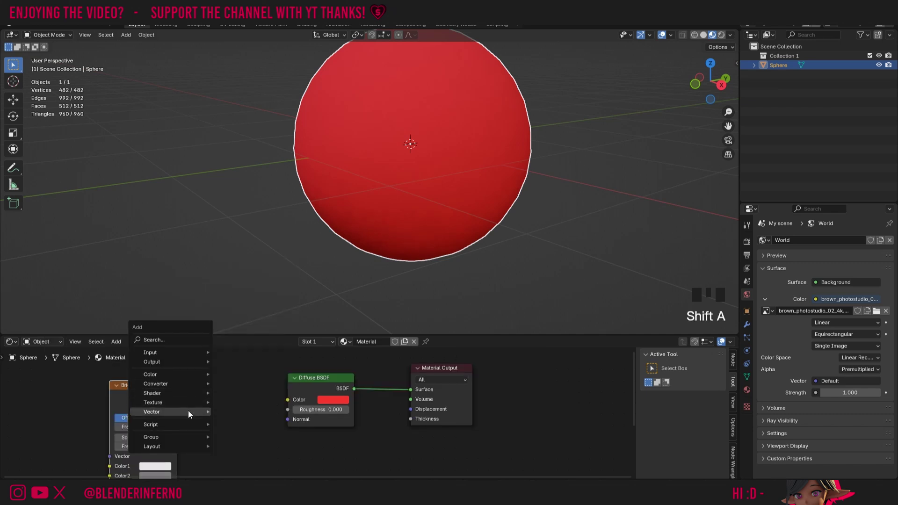
mouse_move(188, 410)
left_click(243, 337)
left_click(222, 390)
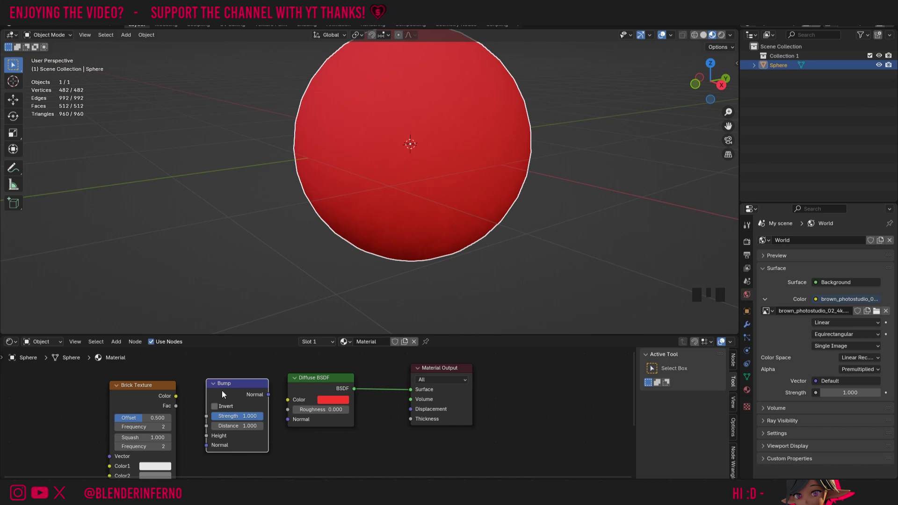
left_click_drag(168, 404, 164, 391)
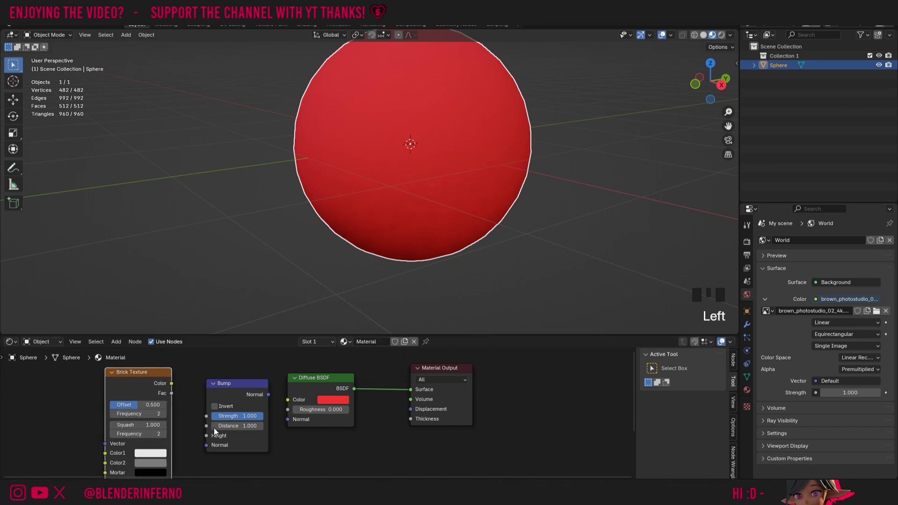
left_click_drag(248, 391, 234, 401)
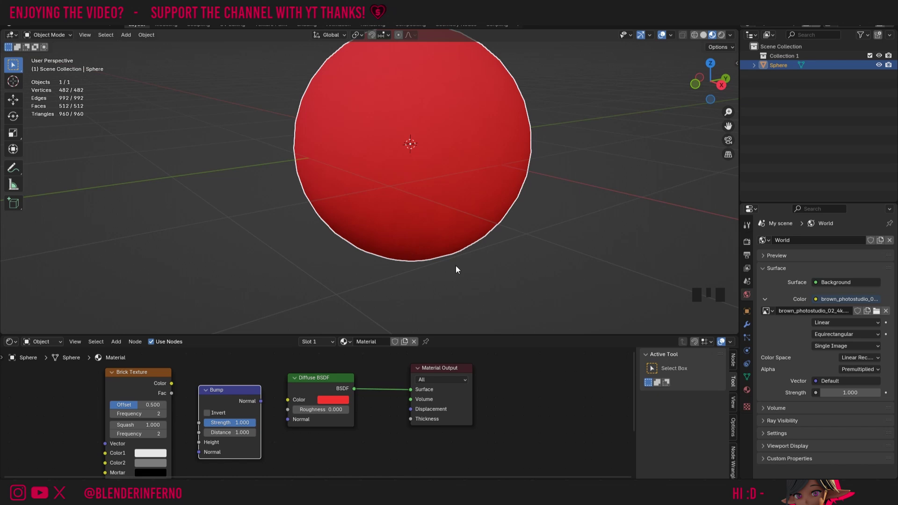
Connect Brick Texture Fac to Material Output Surface to preview black bricks with white mortar
left_click_drag(172, 394, 409, 388)
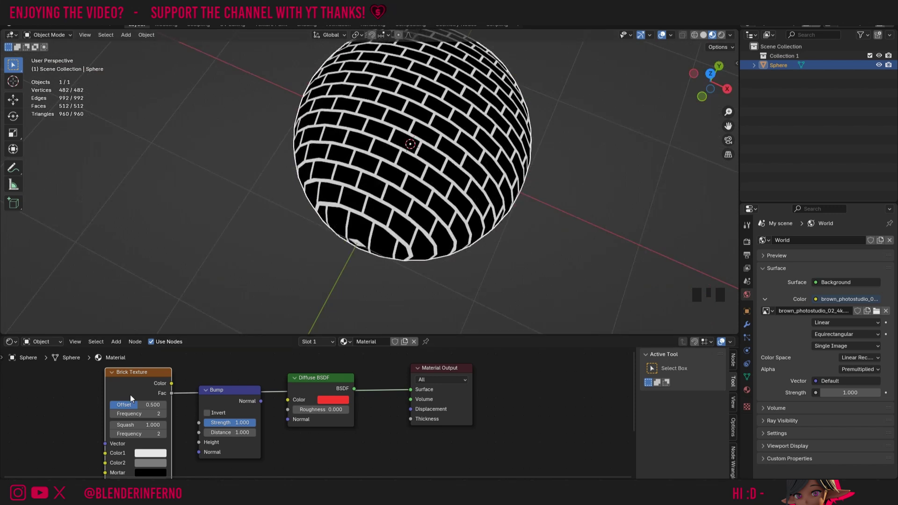
middle_click_drag(295, 270, 337, 184)
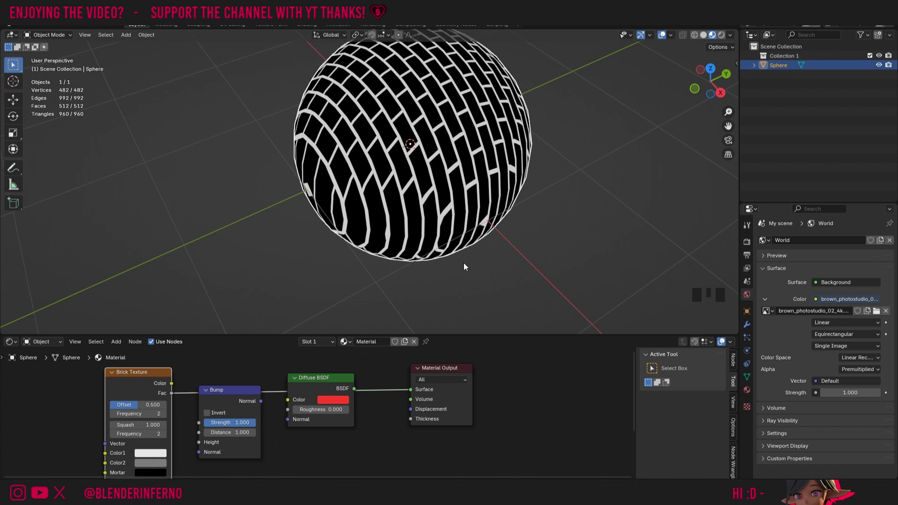
Route Brick Fac into Bump Height, Bump Normal into Diffuse Normal, and Diffuse into Surface
left_click_drag(414, 391, 198, 444)
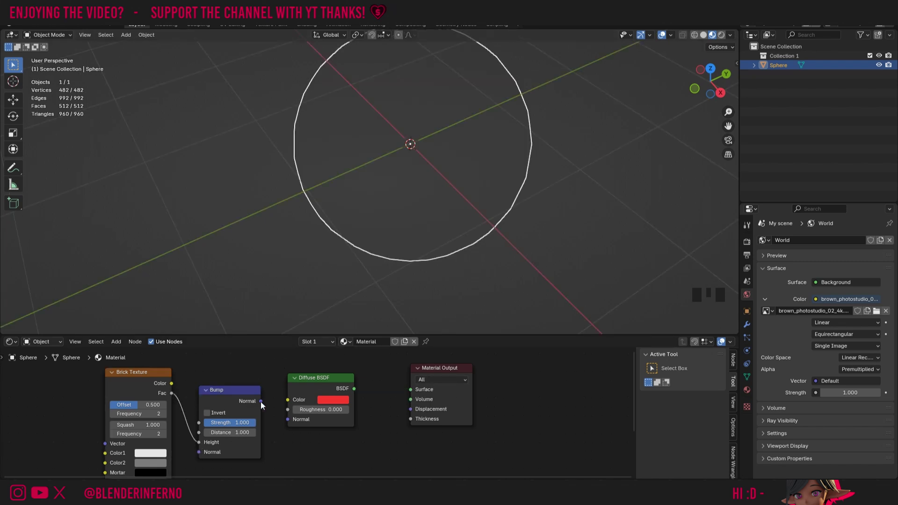
left_click_drag(260, 400, 285, 412)
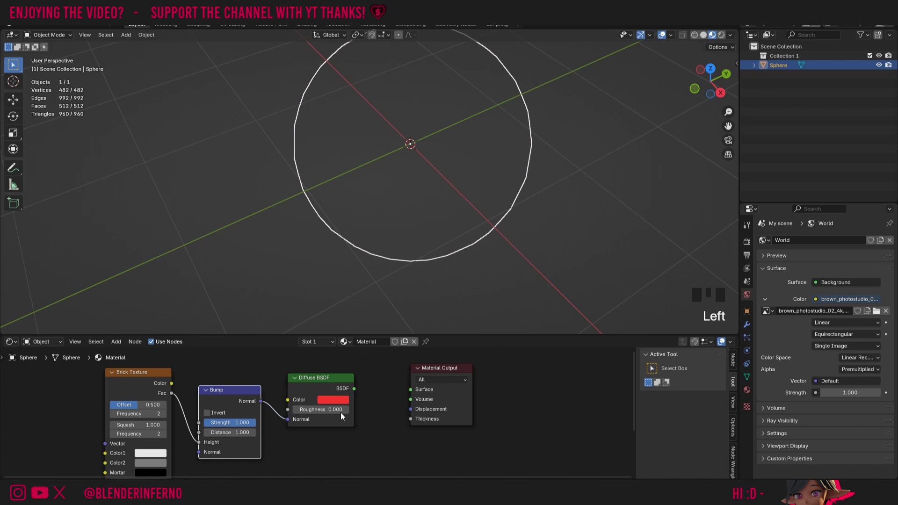
left_click_drag(353, 388, 418, 391)
scroll(297, 122, "up", 2)
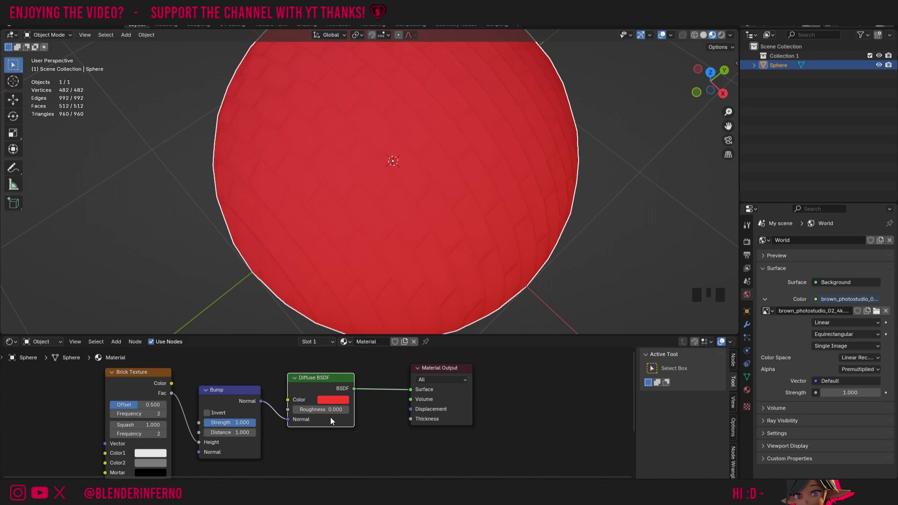
Set the Diffuse BSDF colour's Saturation to 0 to make it white
left_click(329, 400)
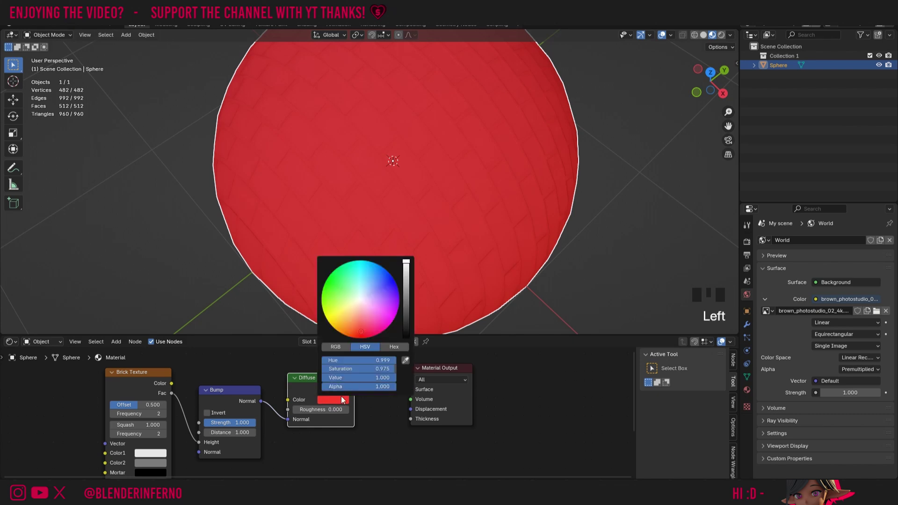
left_click(388, 368)
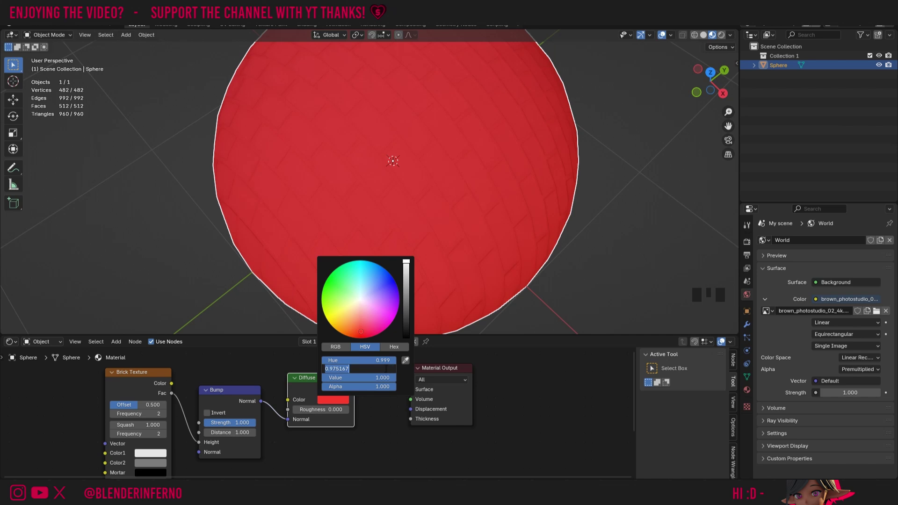
type("0")
key("Return")
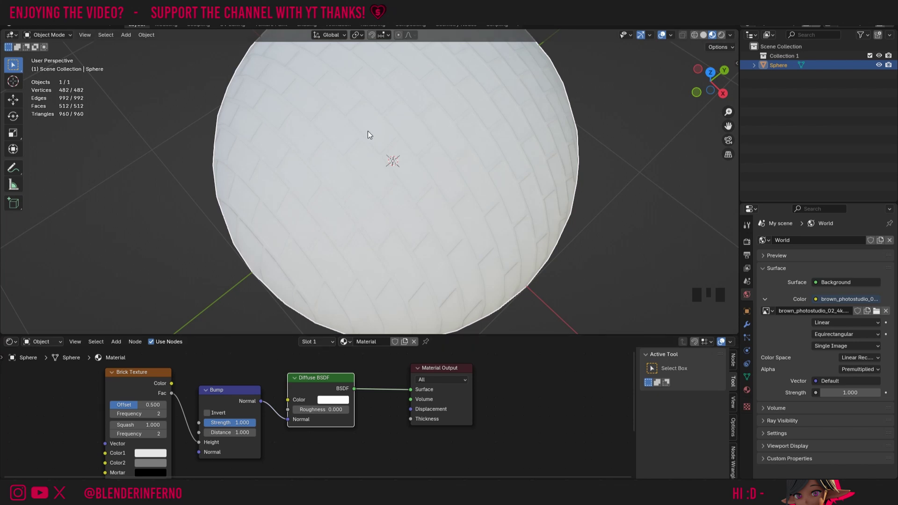
Enable Invert on the Bump node, then unlink its Normal from the Diffuse BSDF
left_click(207, 412)
scroll(498, 125, "up", 2)
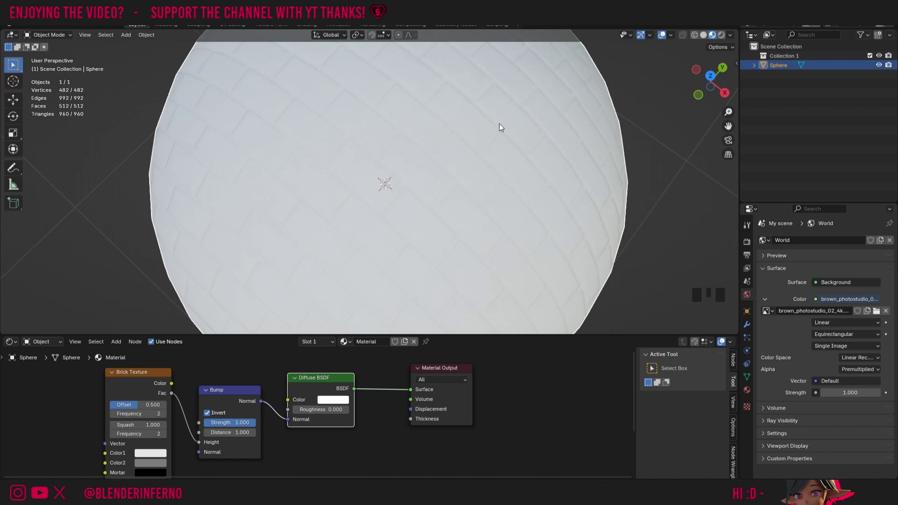
left_click_drag(731, 82, 678, 87)
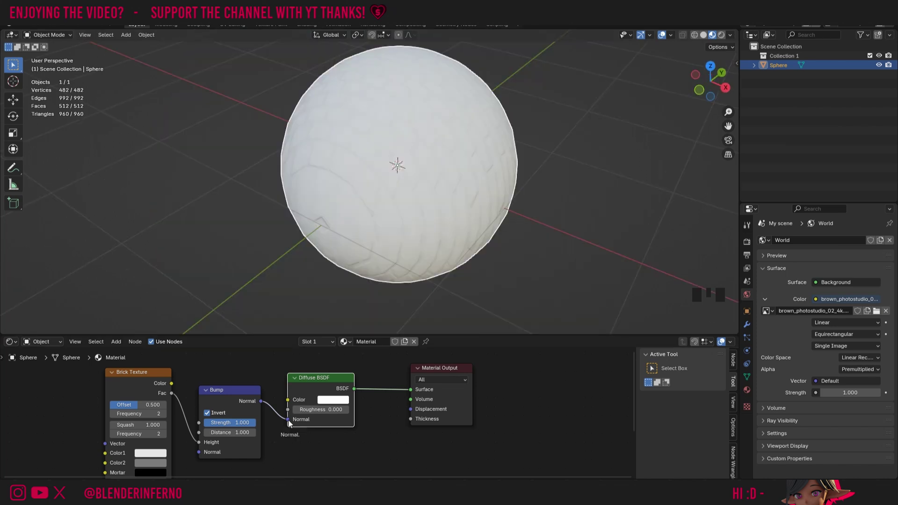
left_click_drag(288, 421, 274, 429)
scroll(358, 394, "up", 4)
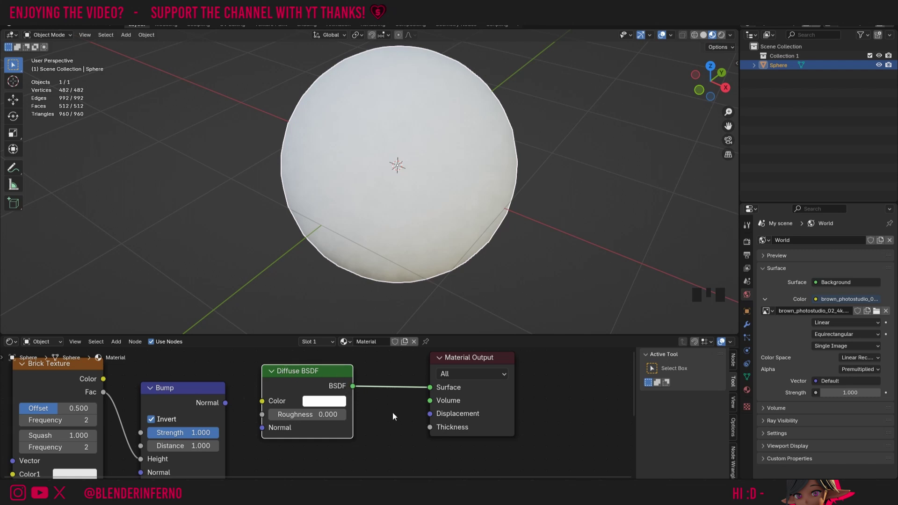
Zoom out the node editor and place the Diffuse BSDF node beside Material Output
scroll(312, 453, "down", 2)
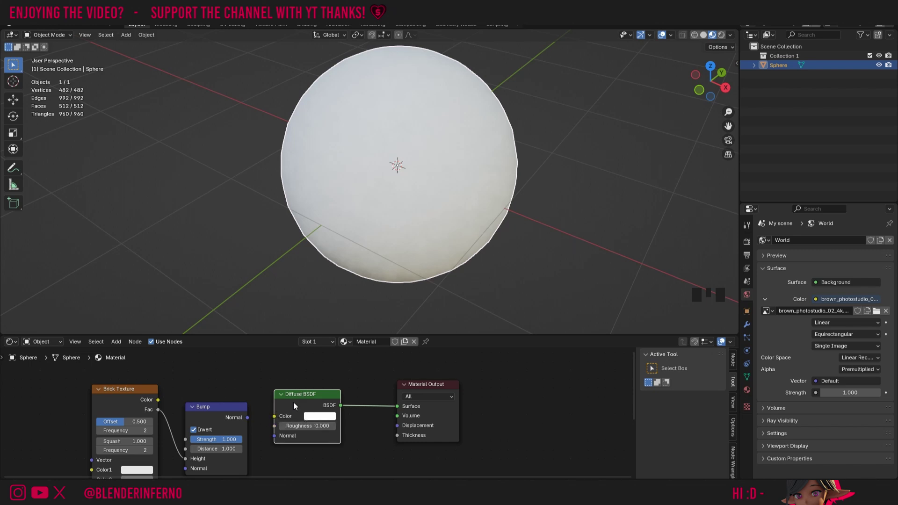
left_click_drag(313, 402, 350, 394)
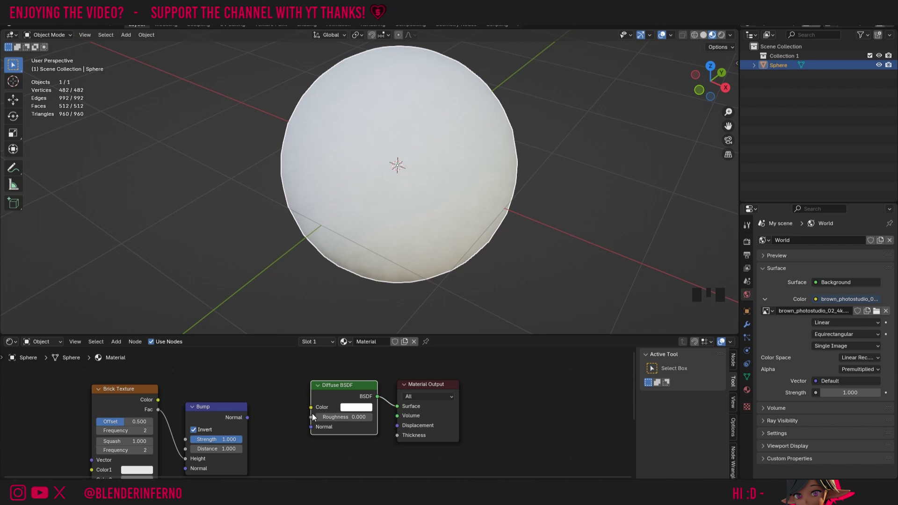